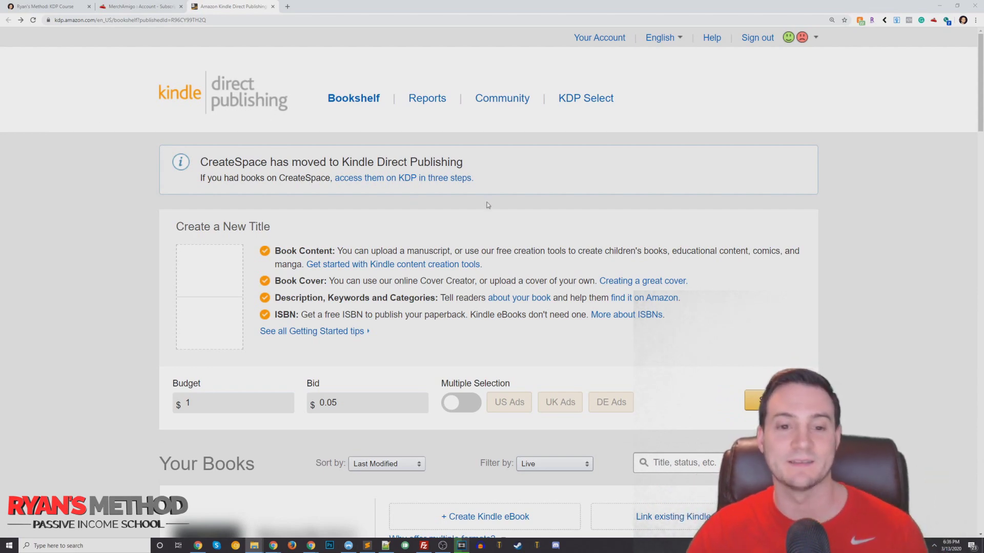
# - Point out the default Budget value of 1 and Bid value of 0.05 on the bookshelf
pyautogui.scroll(-1, 446, 200)
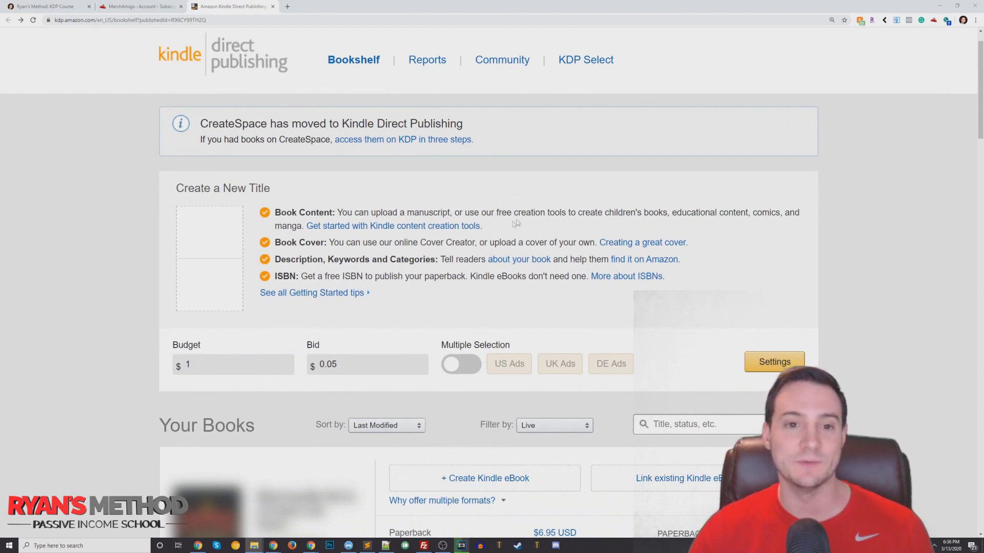
pyautogui.scroll(-1, 109, 278)
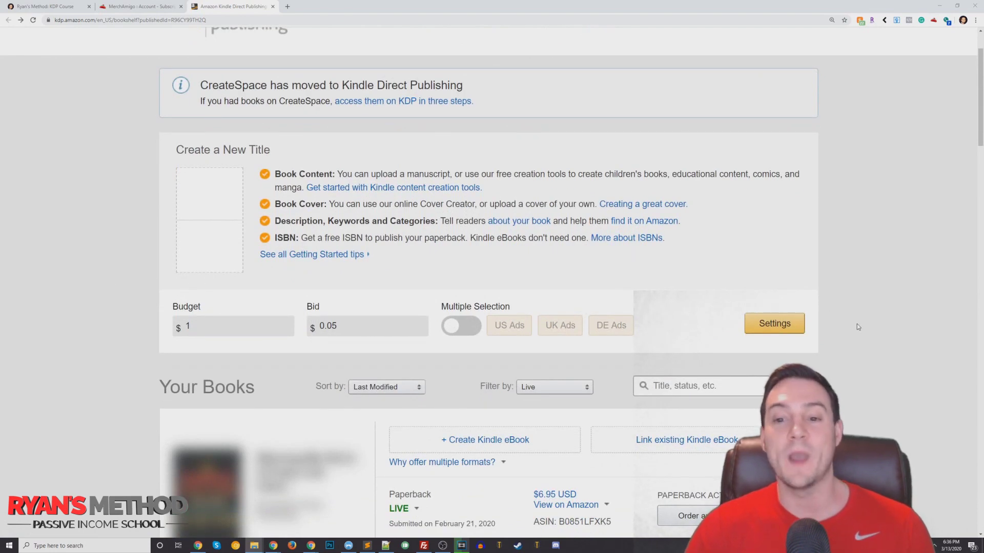
pyautogui.scroll(-1, 853, 333)
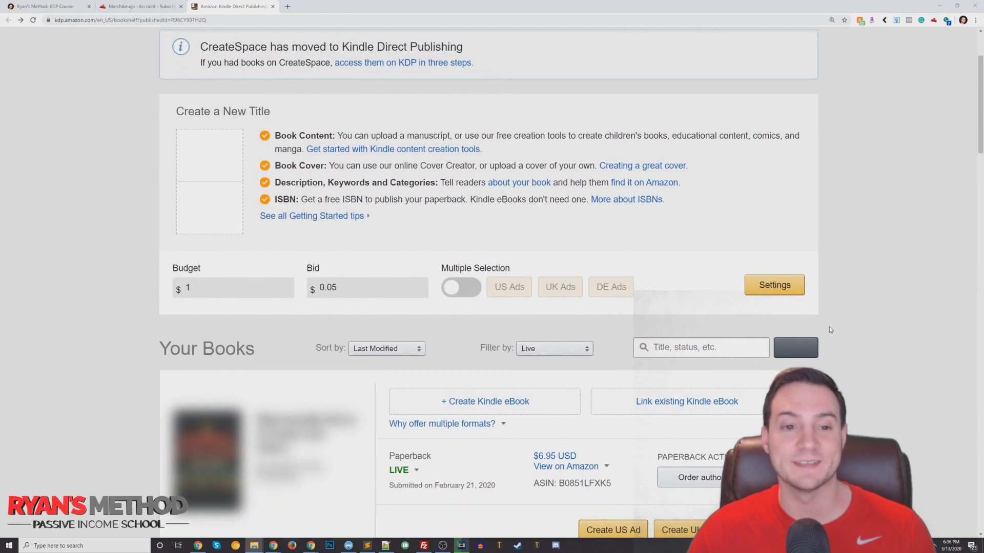
pyautogui.scroll(-1, 813, 319)
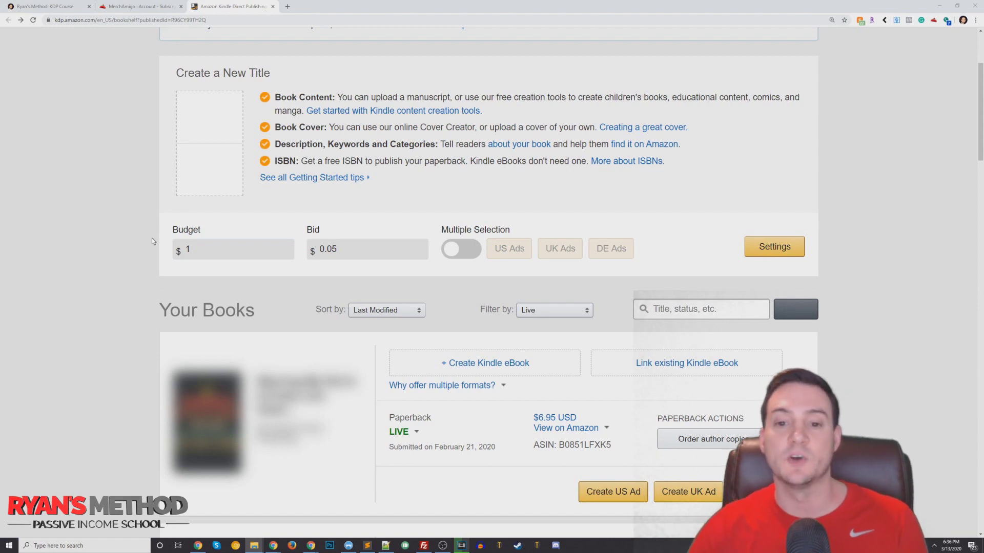
pyautogui.scroll(-1, 210, 198)
pyautogui.doubleClick(176, 207)
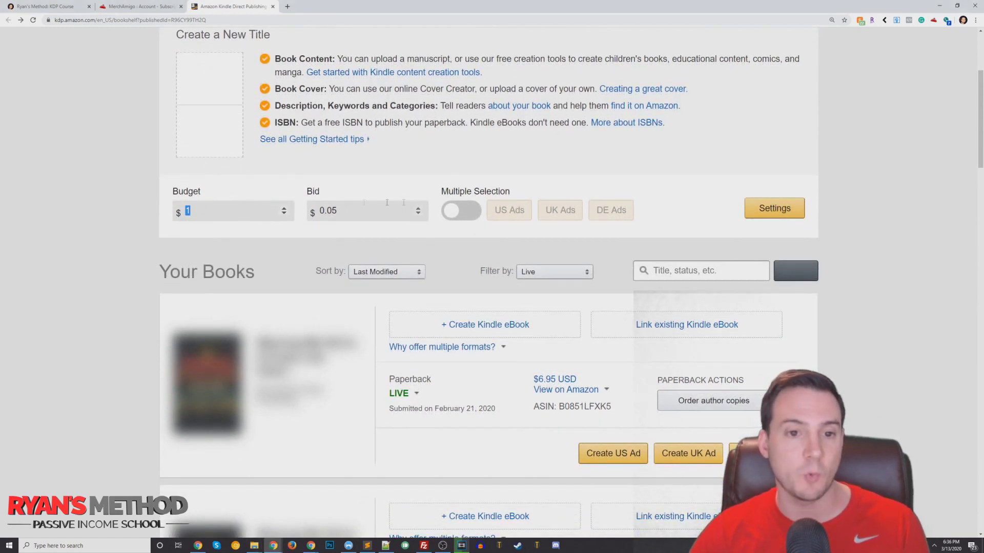
pyautogui.doubleClick(352, 206)
pyautogui.click(380, 176)
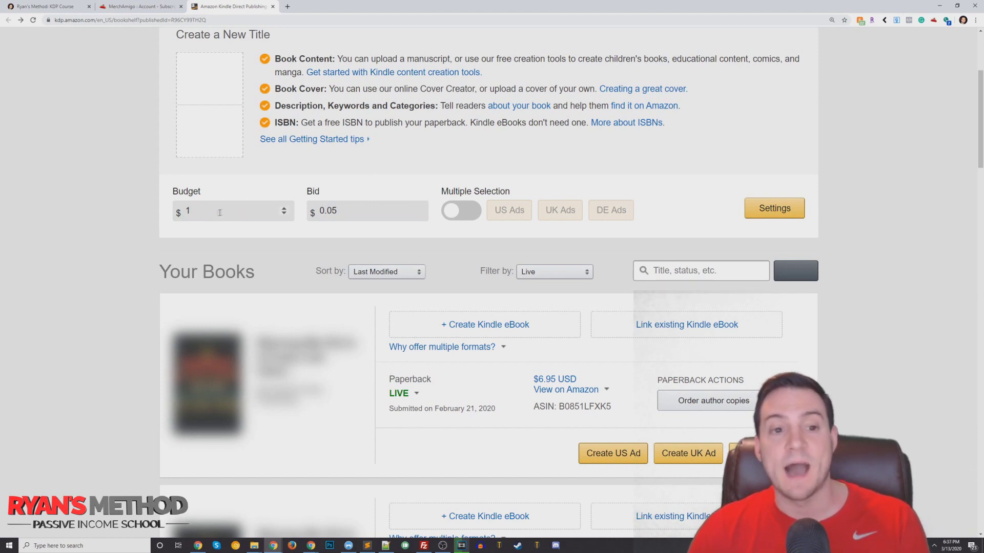
# - Highlight the $1 budget again, then bring up the Merch Ad Automator Settings
pyautogui.moveTo(203, 205); pyautogui.dragTo(179, 212)
pyautogui.press('Tab')
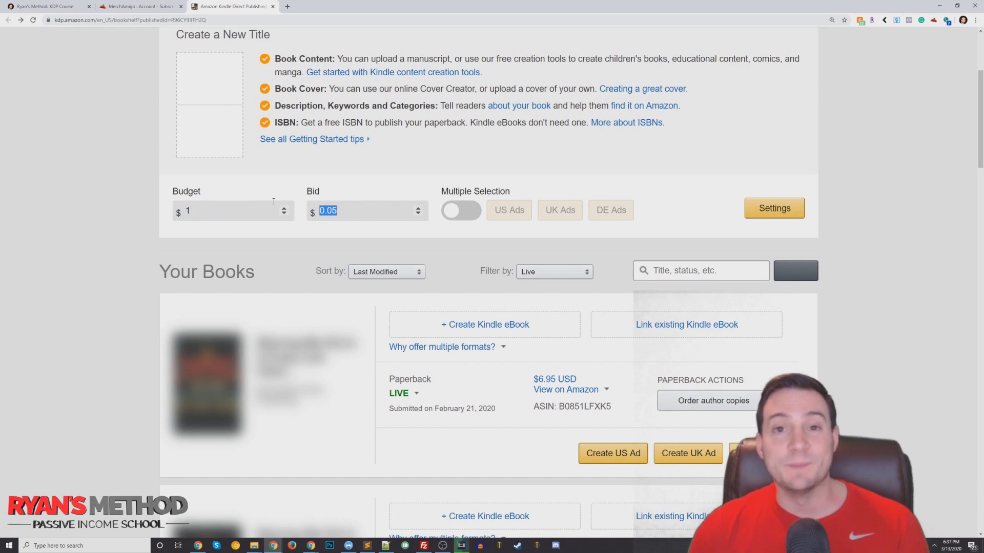
pyautogui.click(772, 209)
pyautogui.scroll(-1, 586, 154)
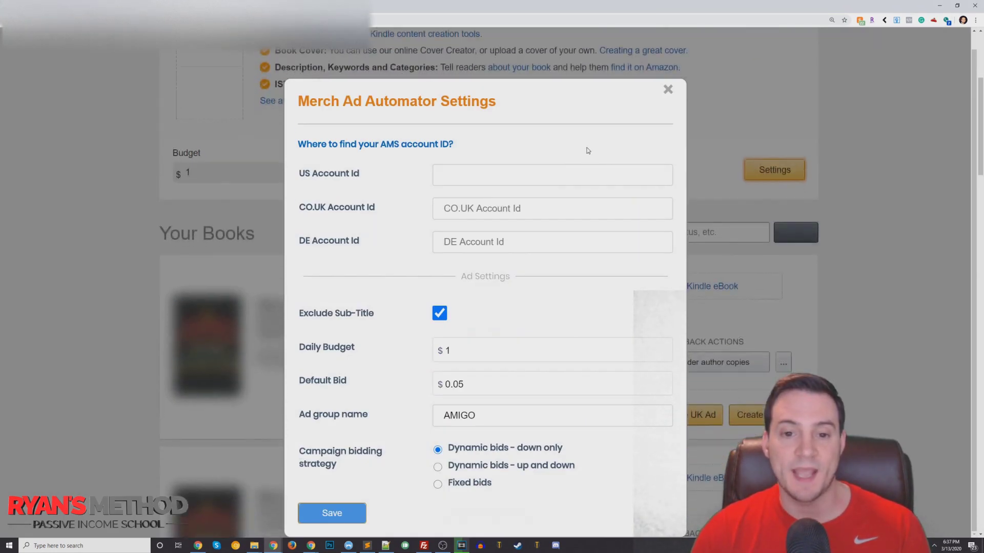
# - Keep Exclude Sub-Title enabled and confirm the $1 daily budget and $0.05 default bid
pyautogui.click(439, 315)
pyautogui.click(439, 317)
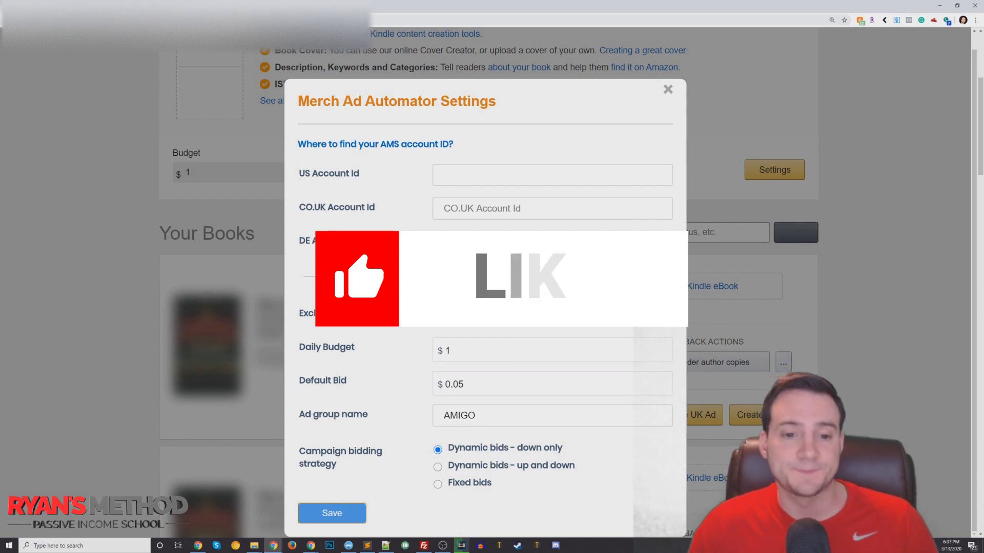
pyautogui.doubleClick(472, 349)
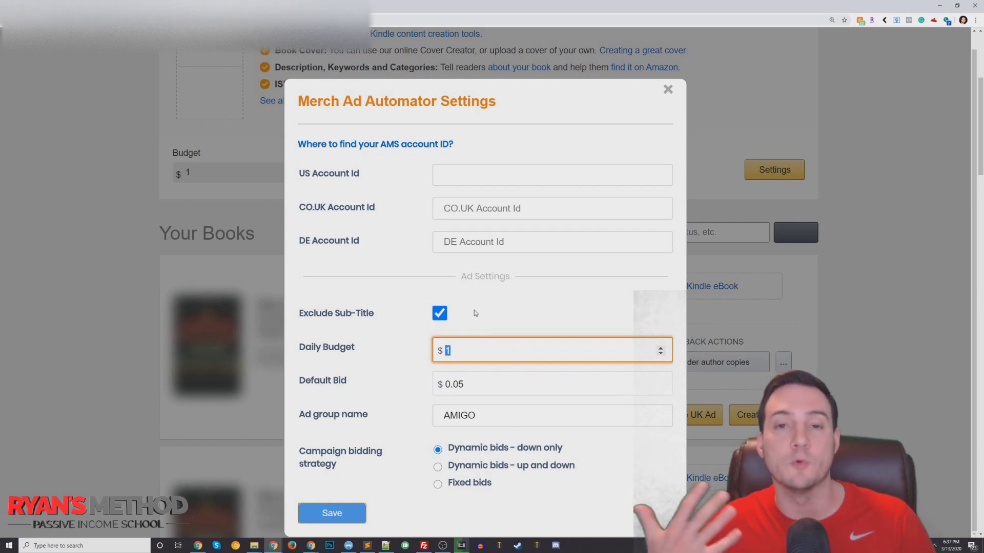
pyautogui.click(493, 383)
pyautogui.doubleClick(493, 383)
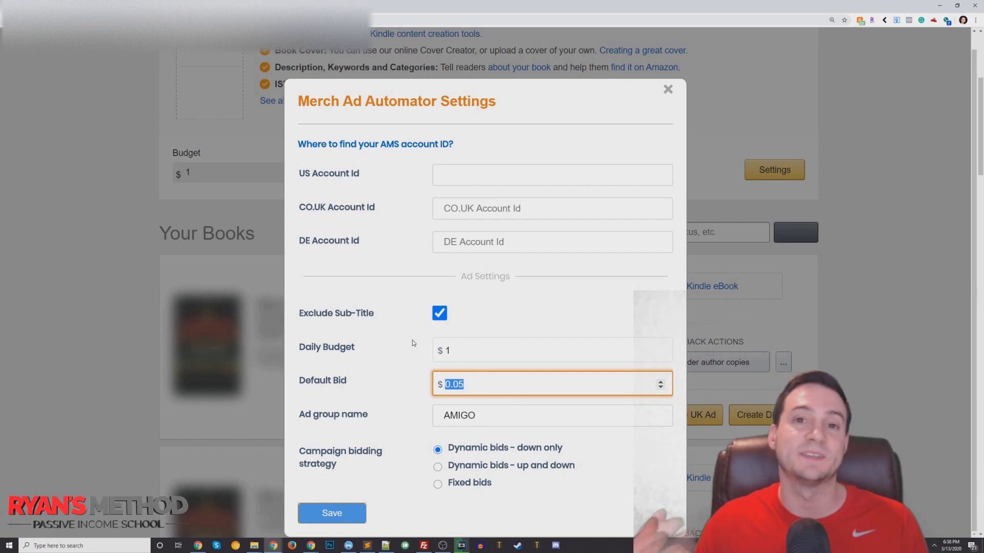
pyautogui.click(477, 385)
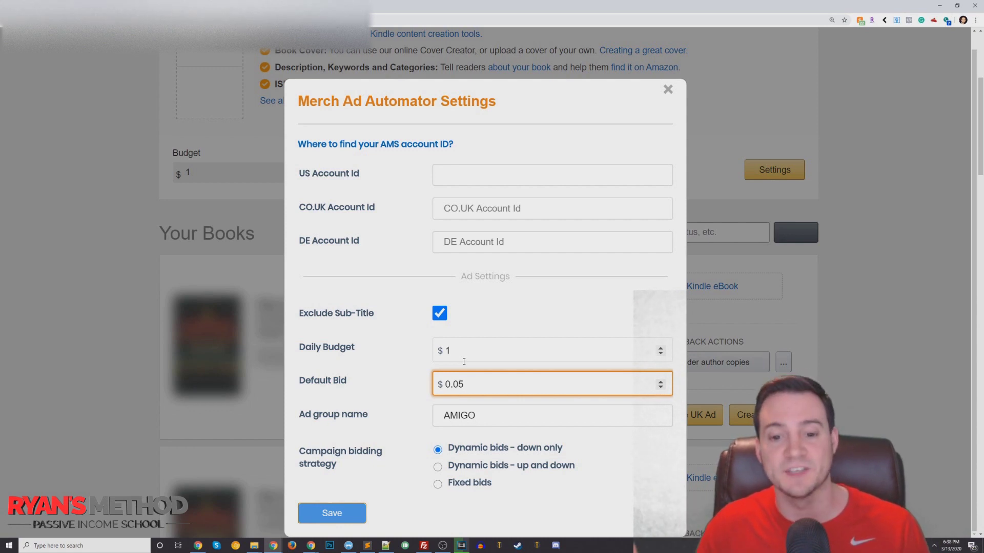
# - Confirm the AMIGO ad group name and save the ad settings
pyautogui.scroll(-1, 470, 394)
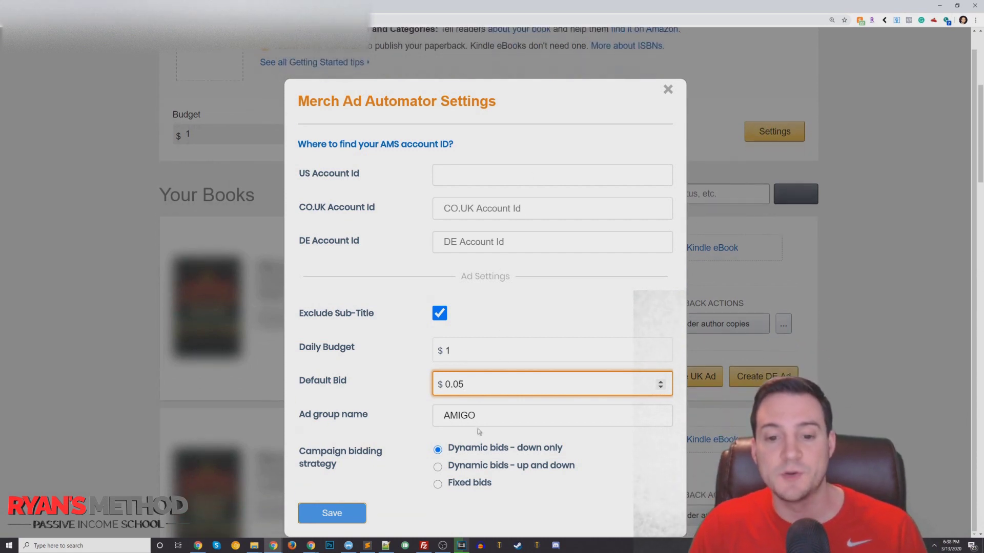
pyautogui.moveTo(502, 422); pyautogui.dragTo(488, 352)
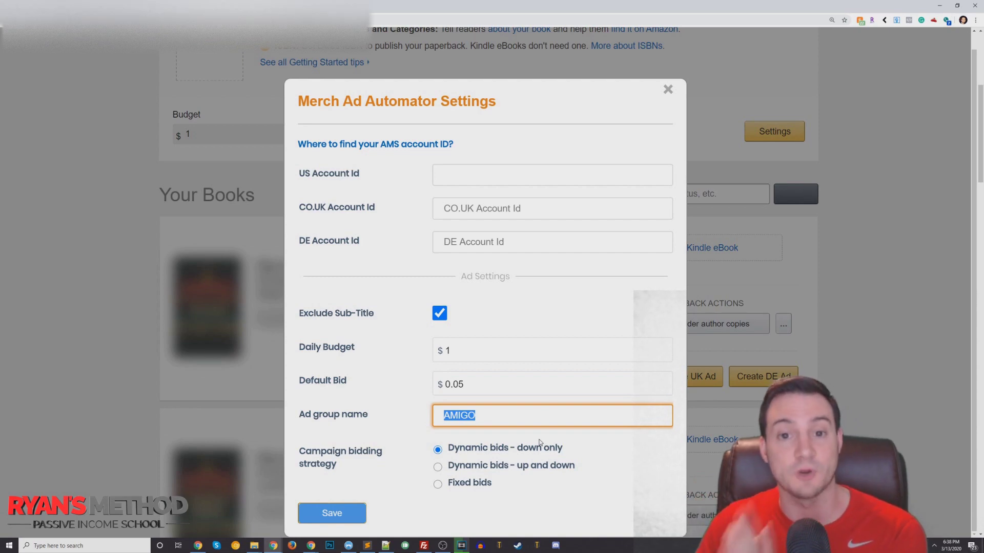
pyautogui.click(331, 513)
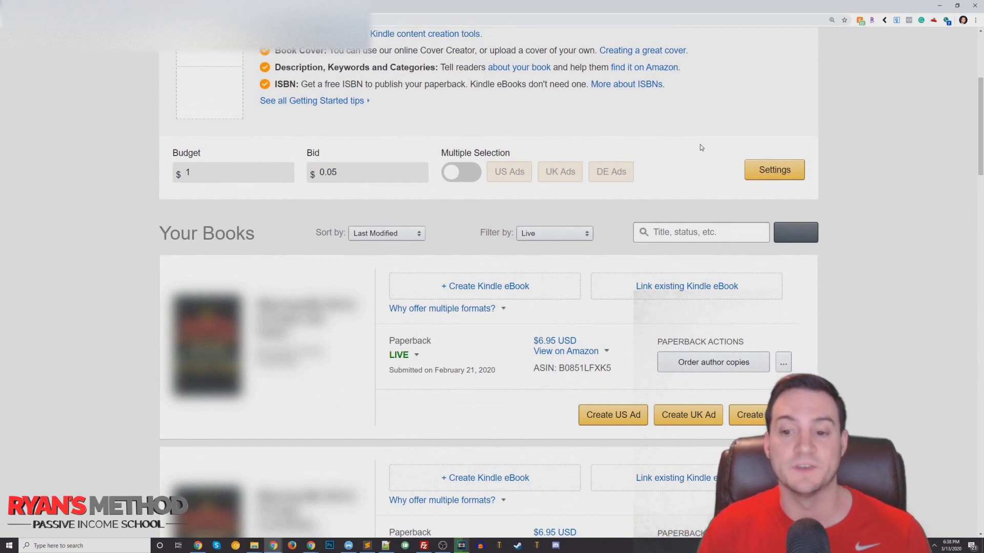
# - Scroll to the first live paperback and start its US ad campaign
pyautogui.scroll(-3, 697, 149)
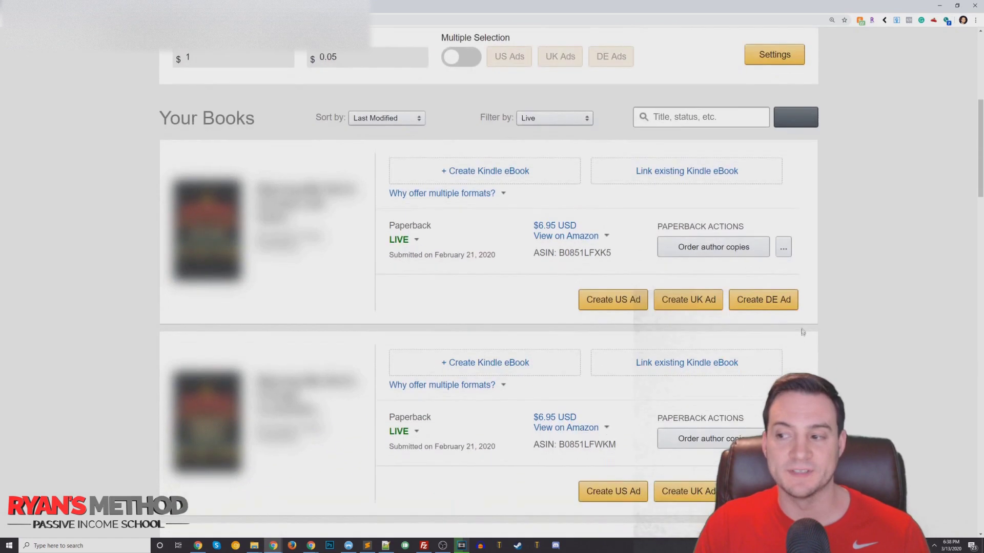
pyautogui.click(608, 308)
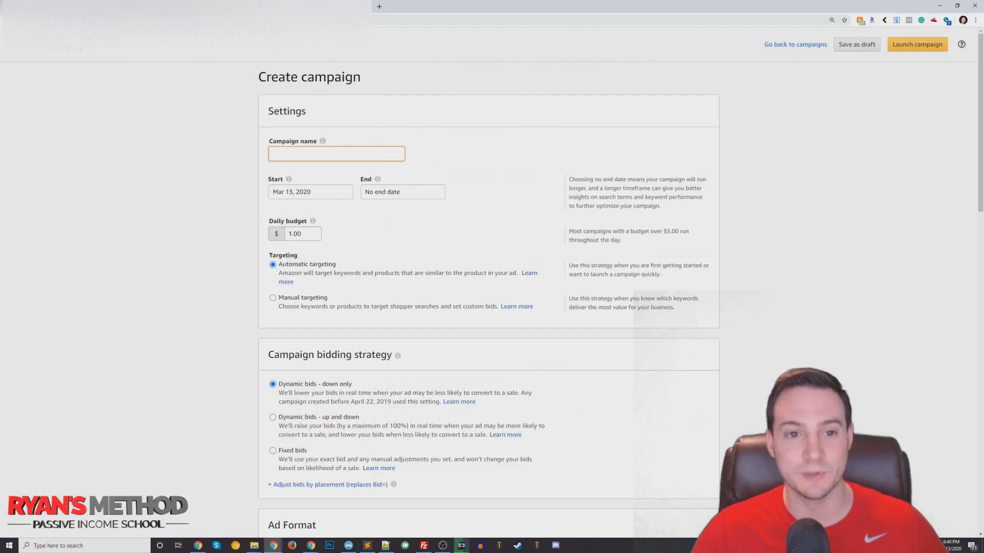
pyautogui.scroll(-2, 890, 152)
pyautogui.scroll(-14, 890, 152)
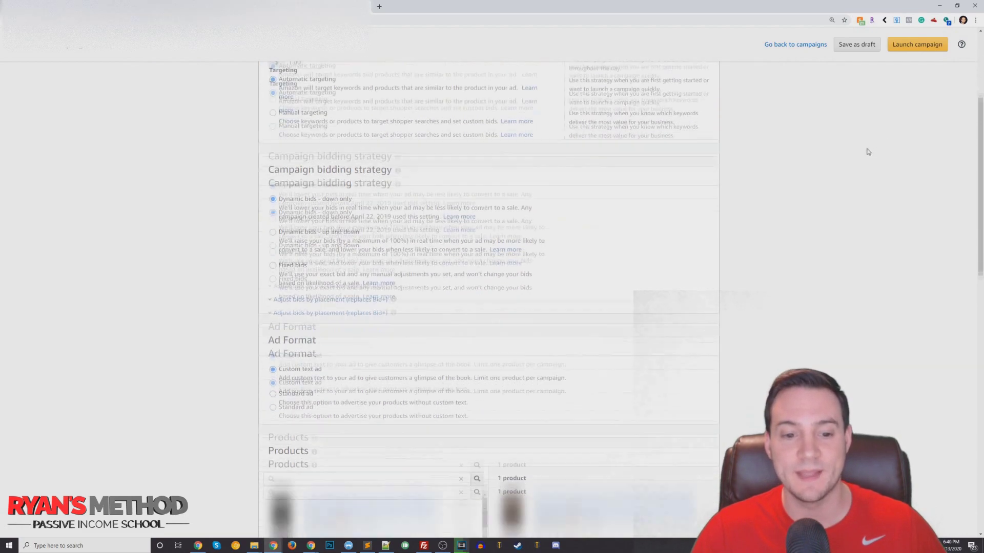
pyautogui.scroll(15, 860, 153)
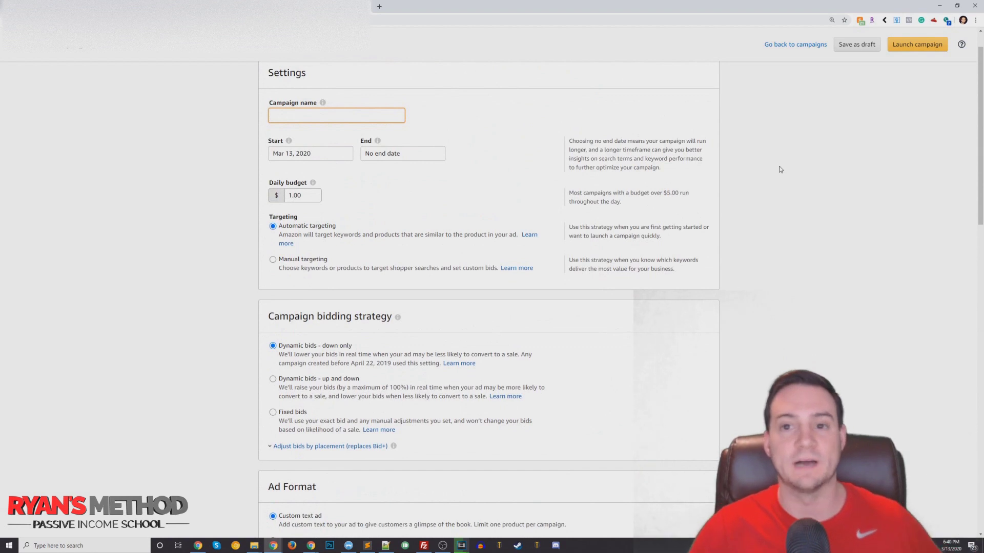
pyautogui.scroll(1, 779, 168)
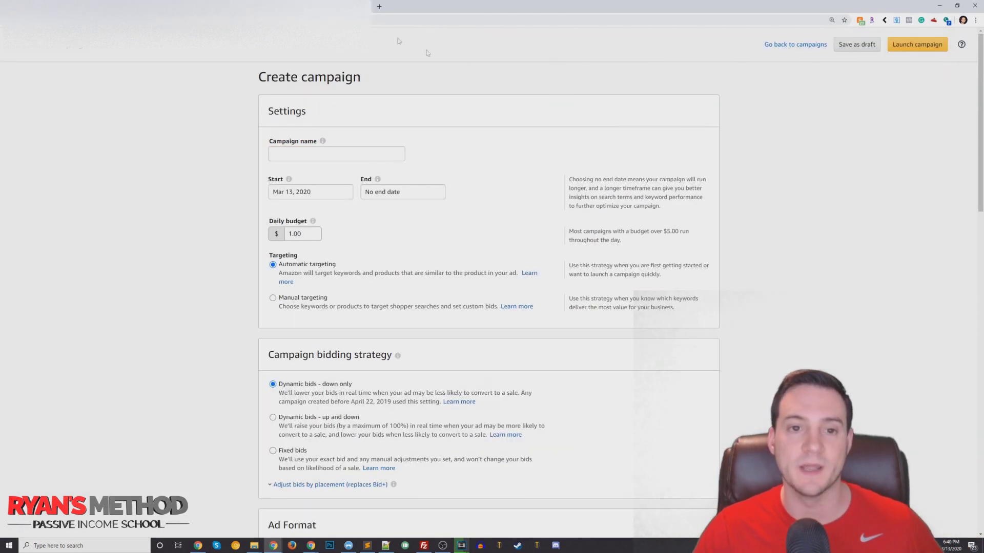
pyautogui.scroll(-2, 492, 204)
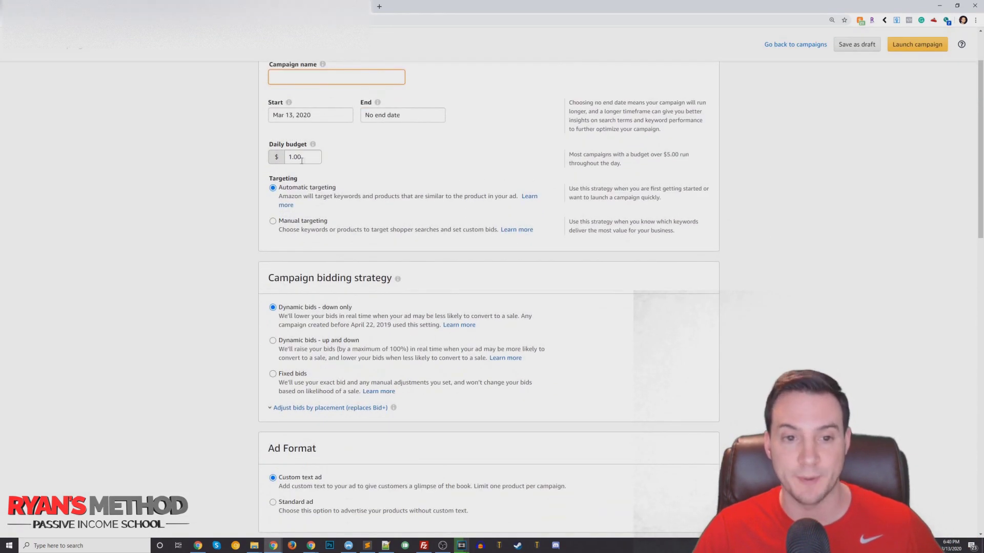
pyautogui.scroll(-3, 824, 333)
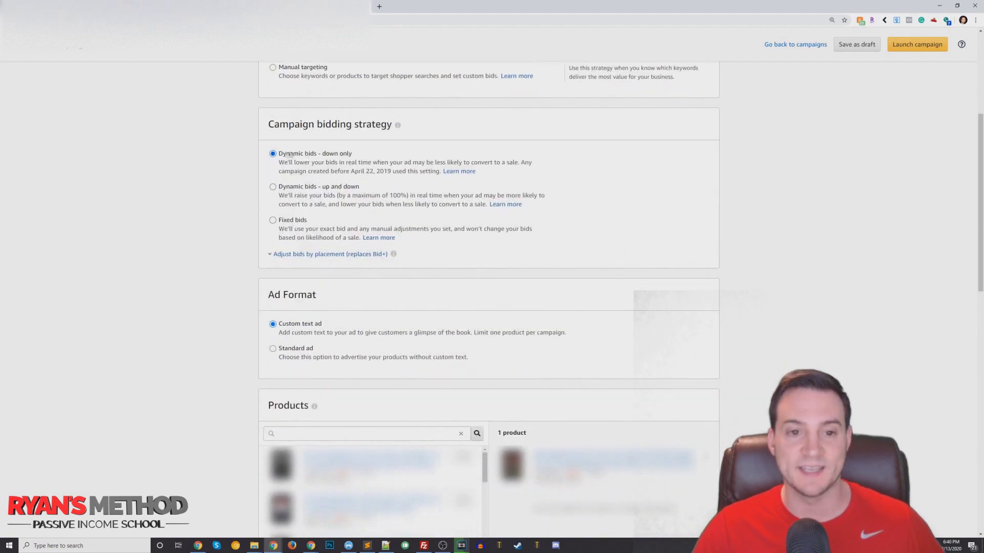
pyautogui.scroll(-2, 780, 252)
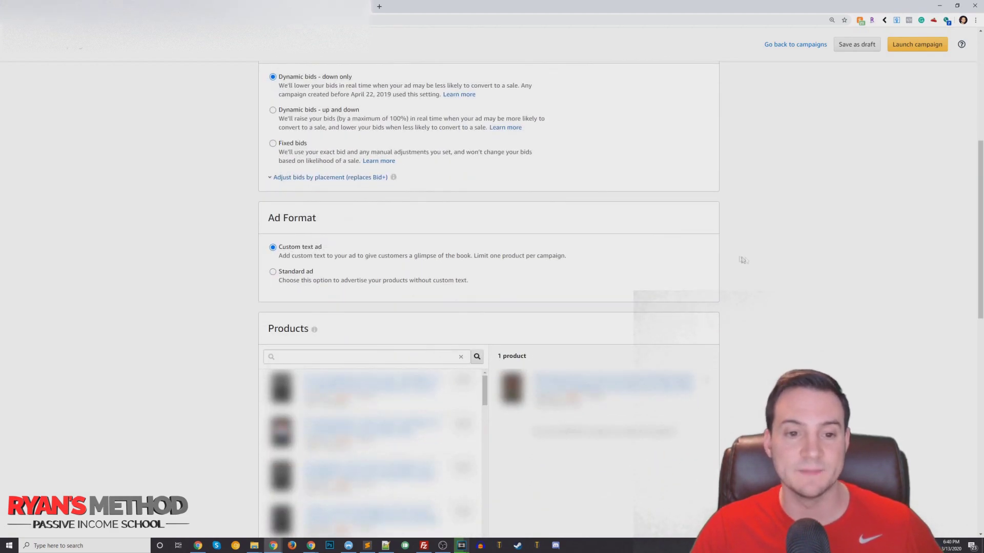
pyautogui.scroll(-7, 779, 252)
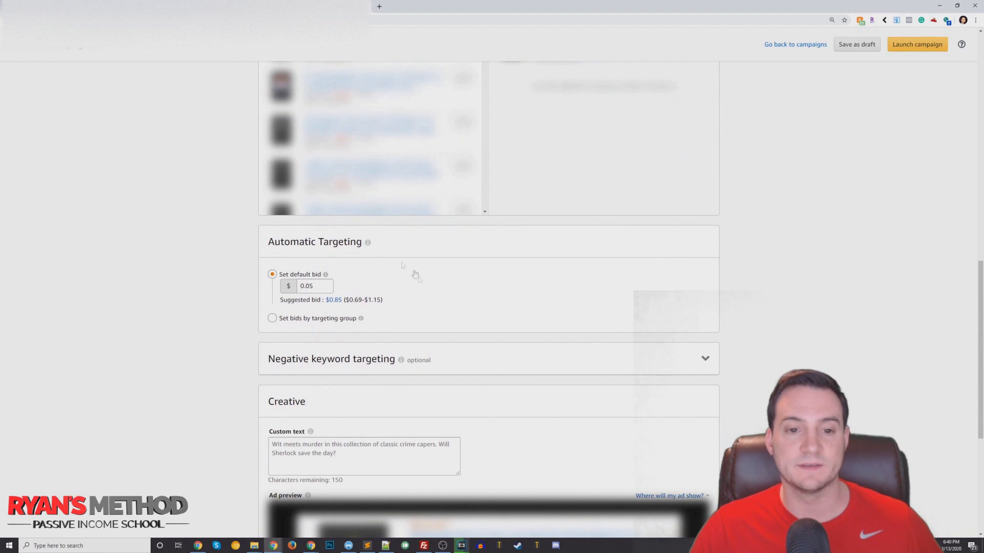
pyautogui.scroll(-1, 724, 266)
pyautogui.scroll(-1, 724, 265)
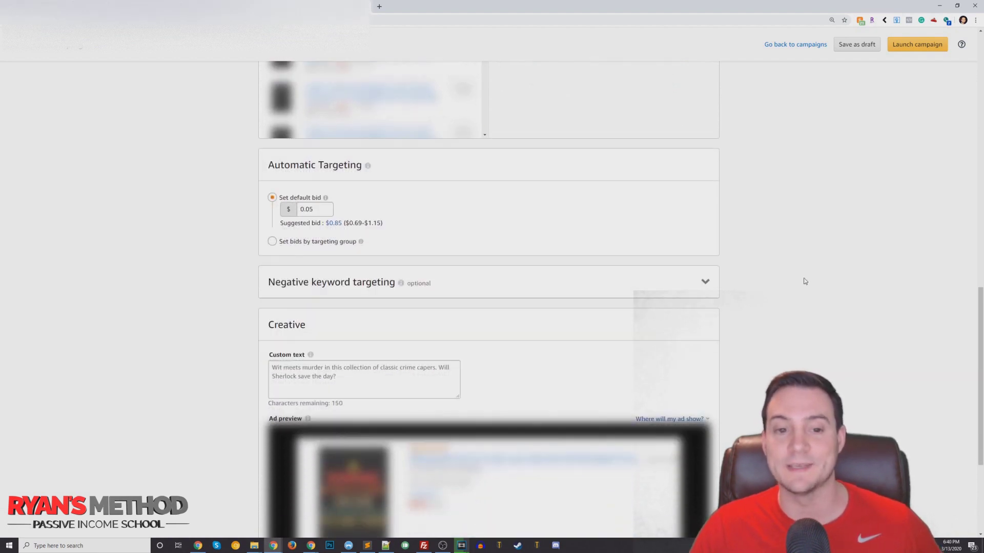
pyautogui.scroll(-3, 775, 275)
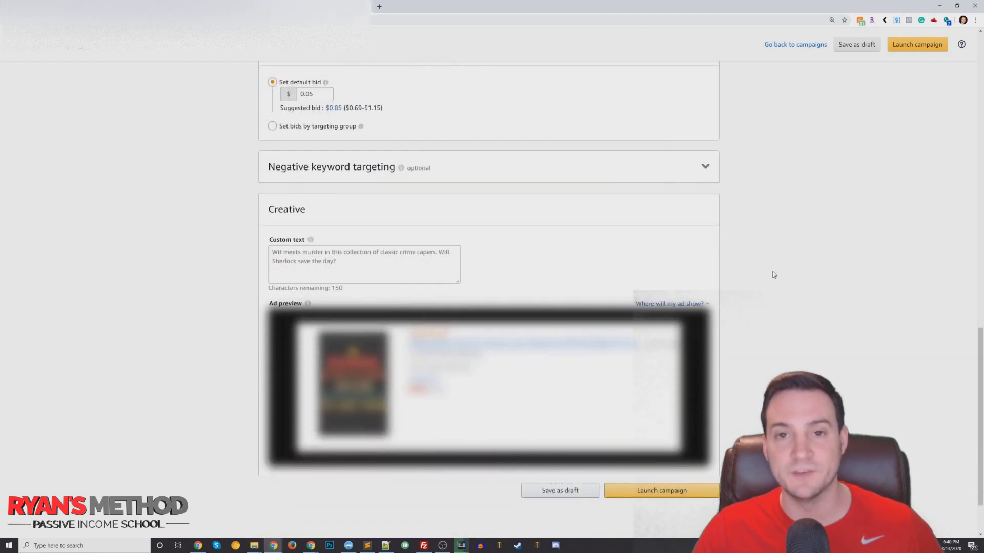
pyautogui.scroll(-2, 772, 276)
# - Launch the prefilled US ad campaign with its $1.00 daily budget
pyautogui.click(690, 417)
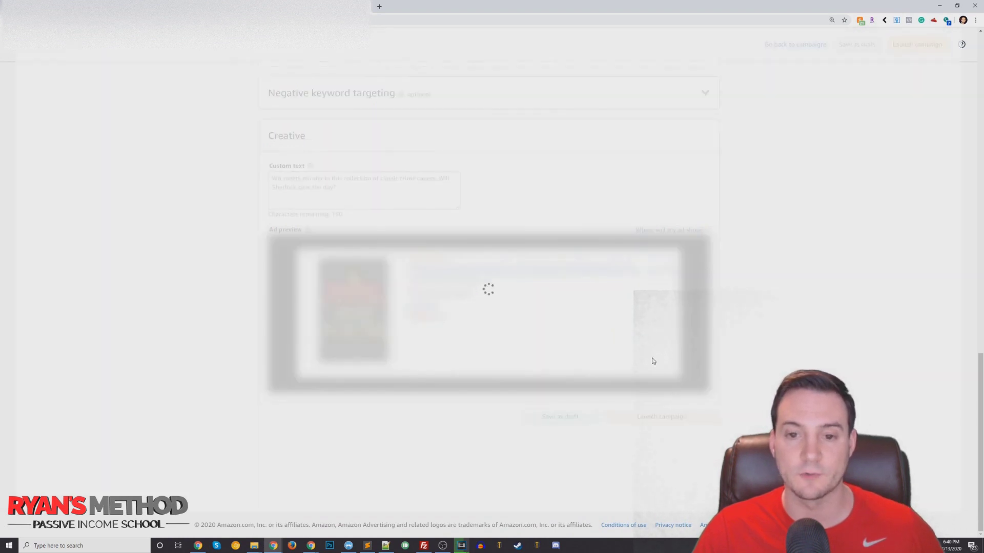